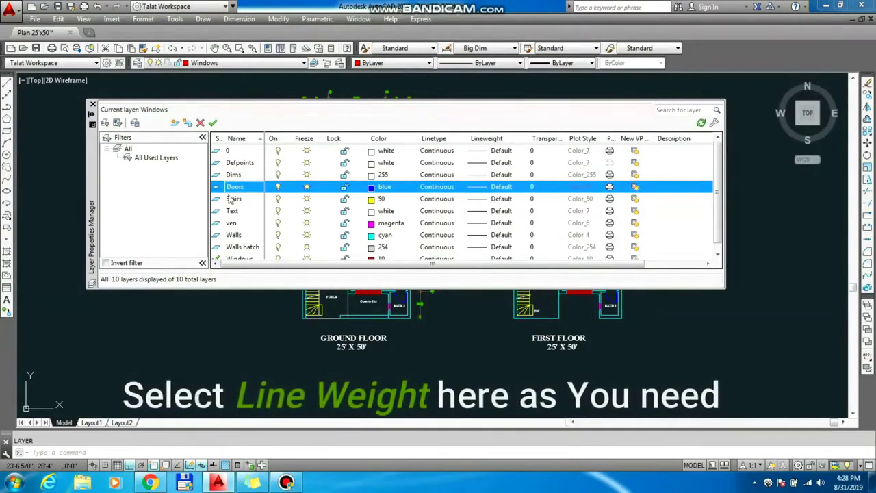
- Set the Walls layer's lineweight to 0.40 mm in the layer properties
left_click(232, 198)
left_click(235, 223)
left_click(235, 224)
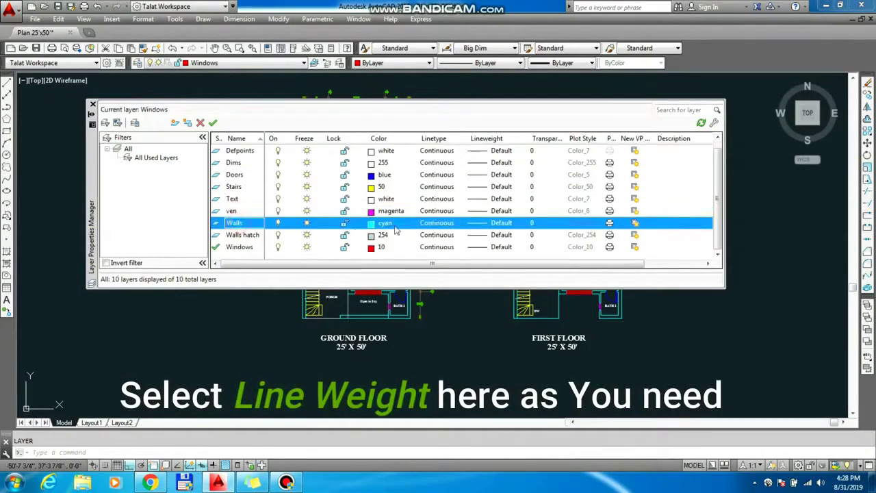
left_click(477, 225)
scroll(489, 205, "down", 3)
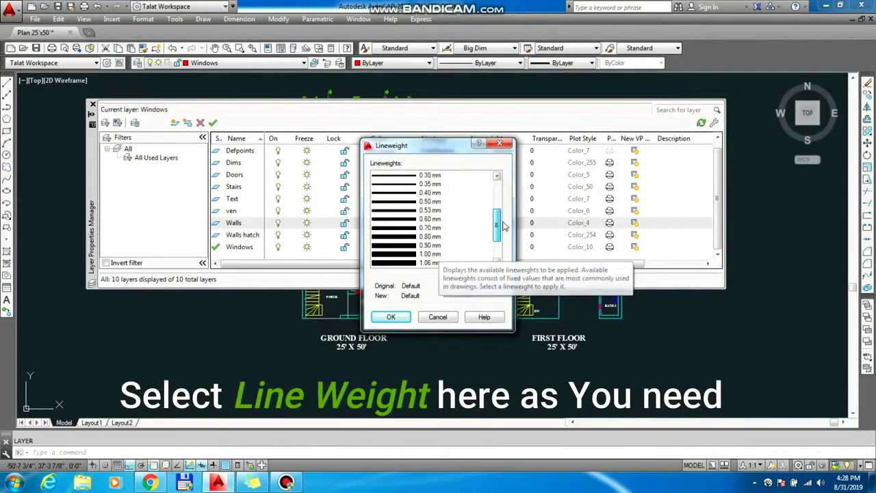
left_click(390, 316)
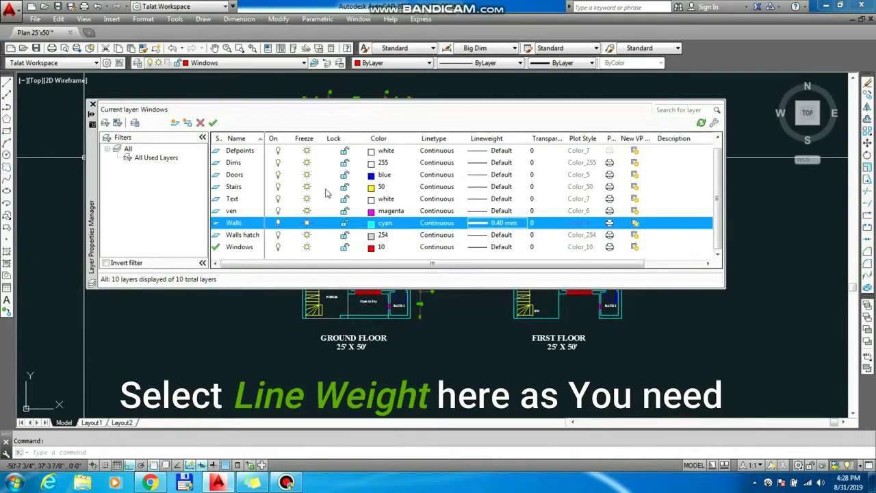
- Set the Stairs layer's lineweight to 0.53 mm
left_click(479, 187)
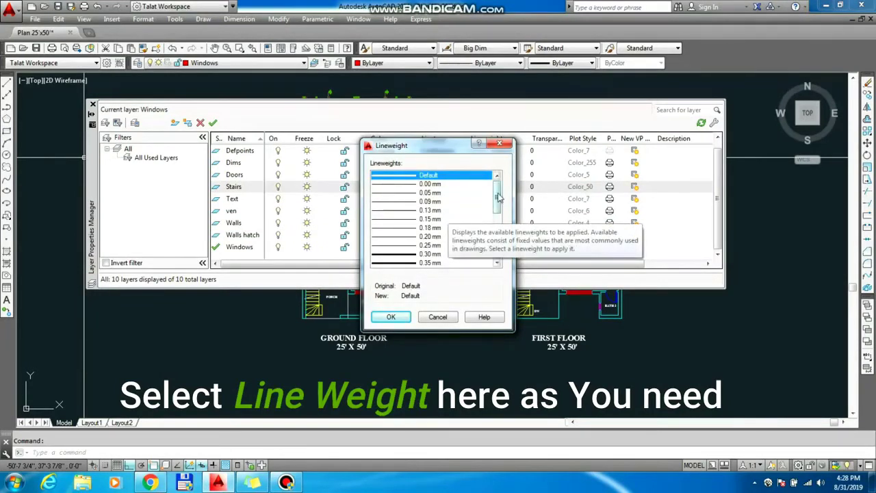
left_click_drag(498, 197, 502, 226)
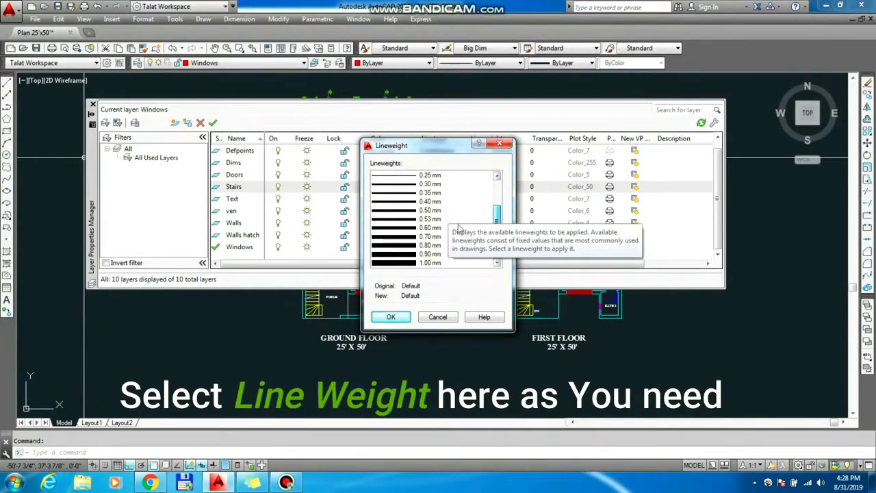
left_click(394, 220)
left_click(391, 317)
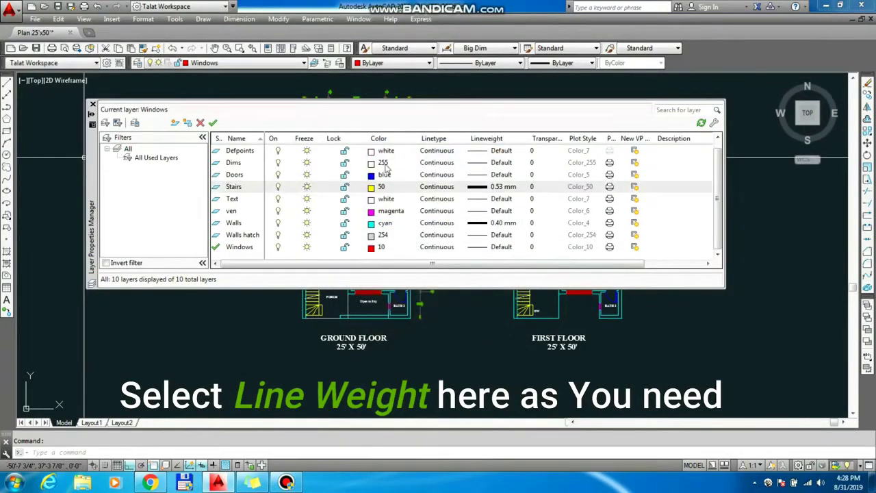
- Set the Doors layer's lineweight to 0.15 mm and close the layer properties
left_click(489, 175)
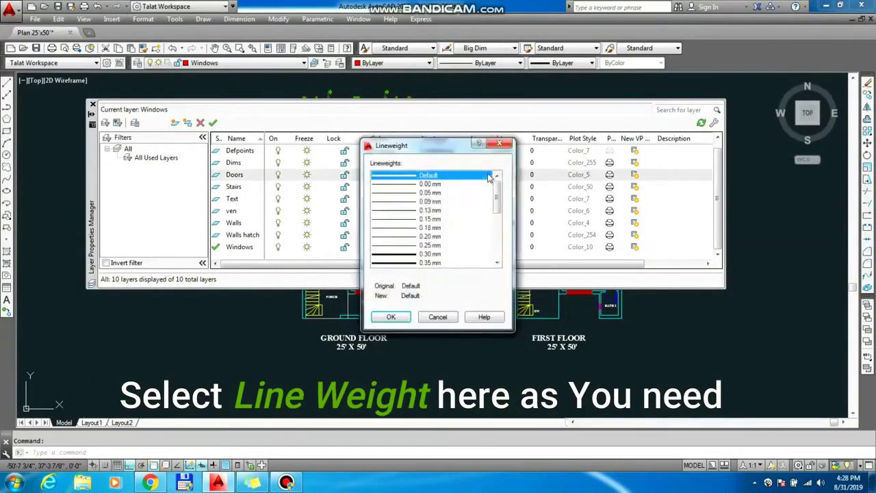
left_click(418, 219)
left_click(398, 321)
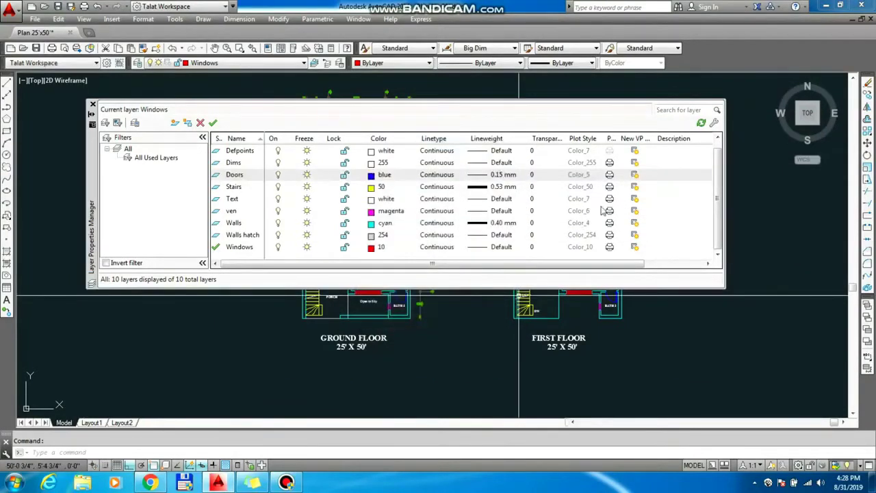
left_click(93, 104)
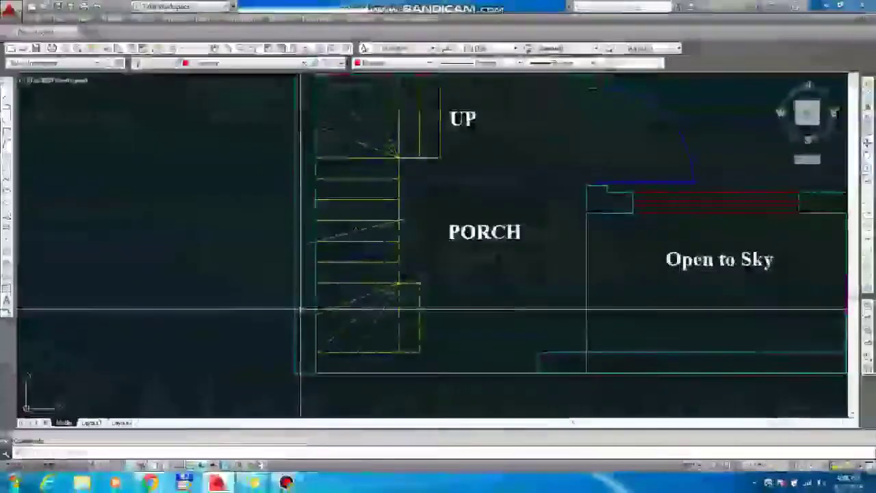
- Turn on Display Lineweight in the Lineweight Settings for the drawing
scroll(253, 270, "down", 4)
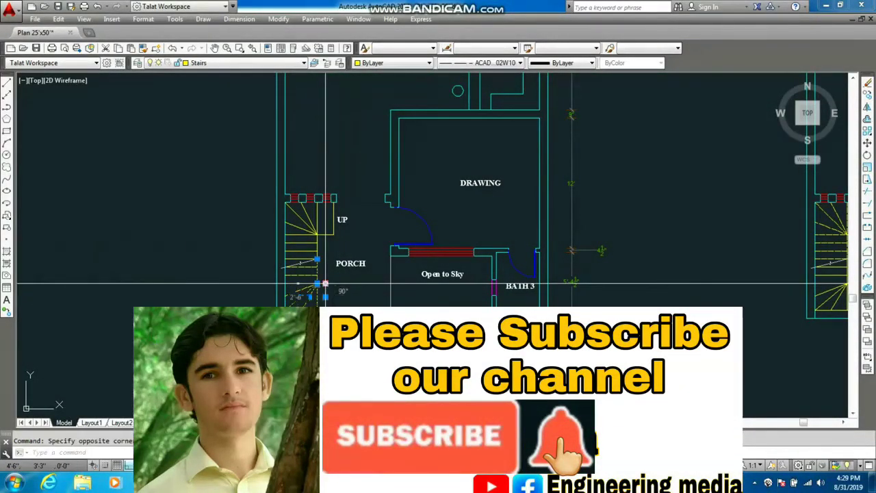
left_click(501, 64)
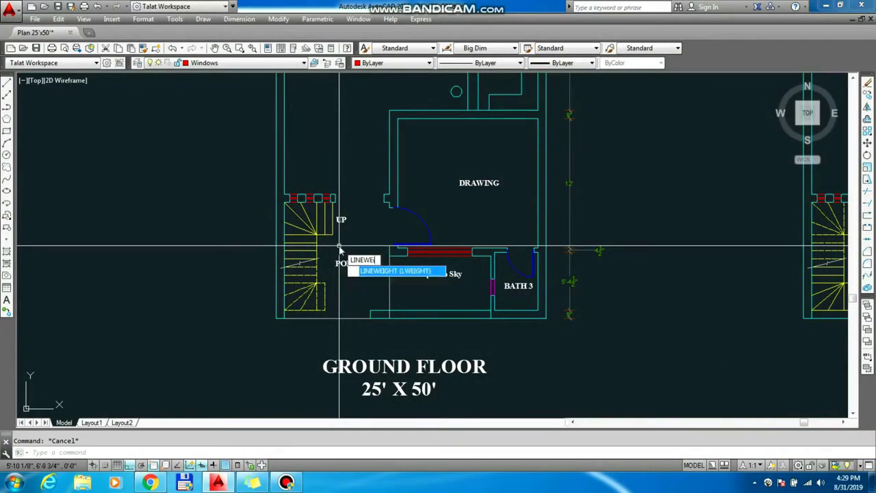
key("Return")
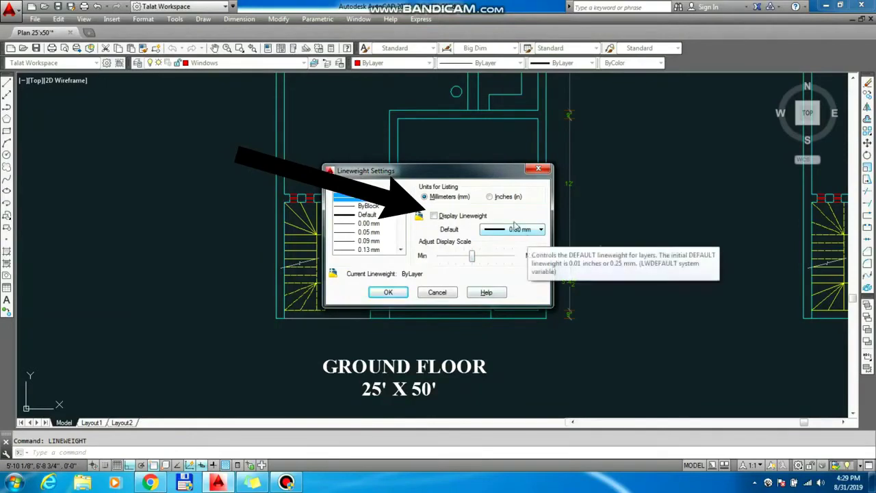
left_click(434, 216)
left_click(404, 291)
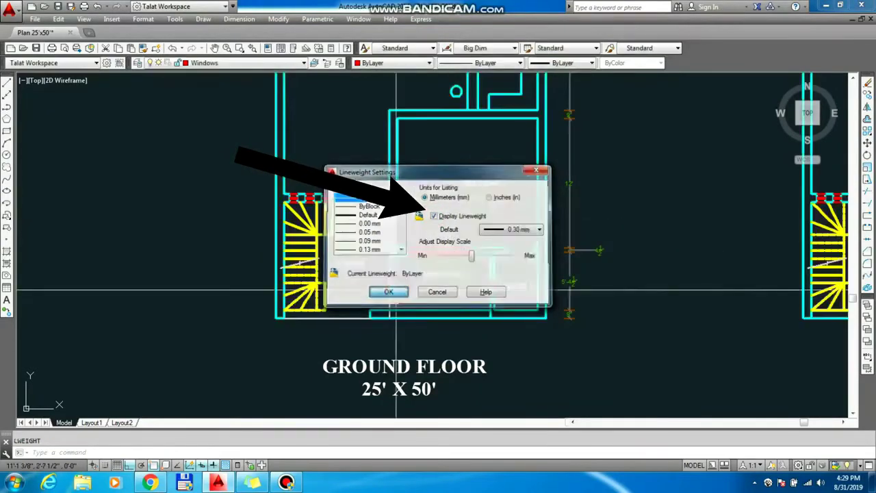
- Examine the displayed lineweights of the stairs, walls, windows and doors across the ground and first floor plans
scroll(347, 290, "down", 4)
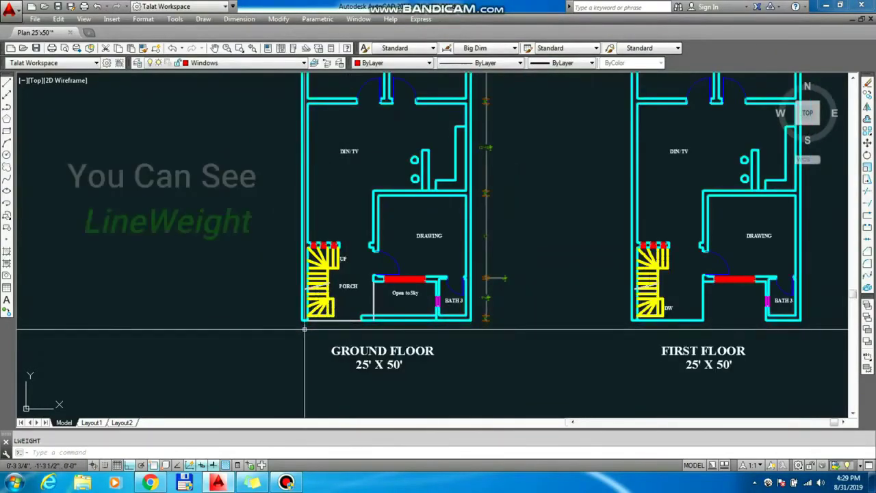
scroll(325, 322, "up", 2)
scroll(346, 240, "up", 4)
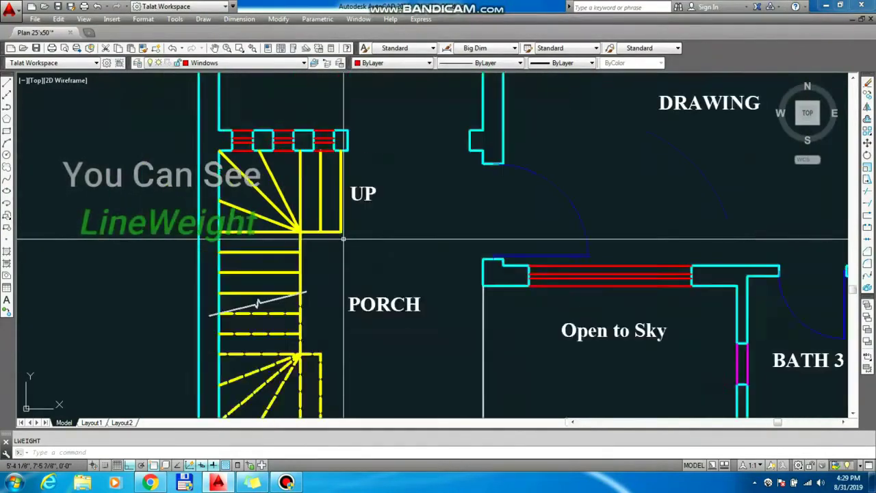
scroll(340, 236, "down", 2)
left_click(342, 213)
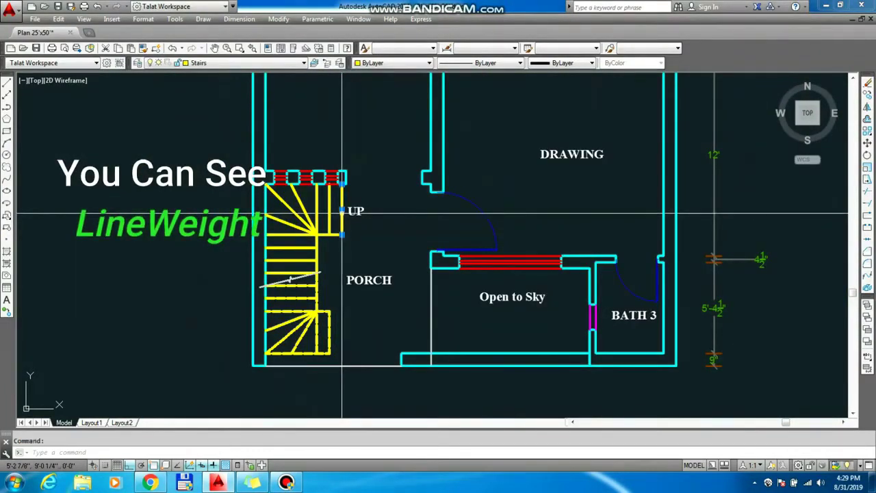
key("Escape")
scroll(328, 240, "down", 5)
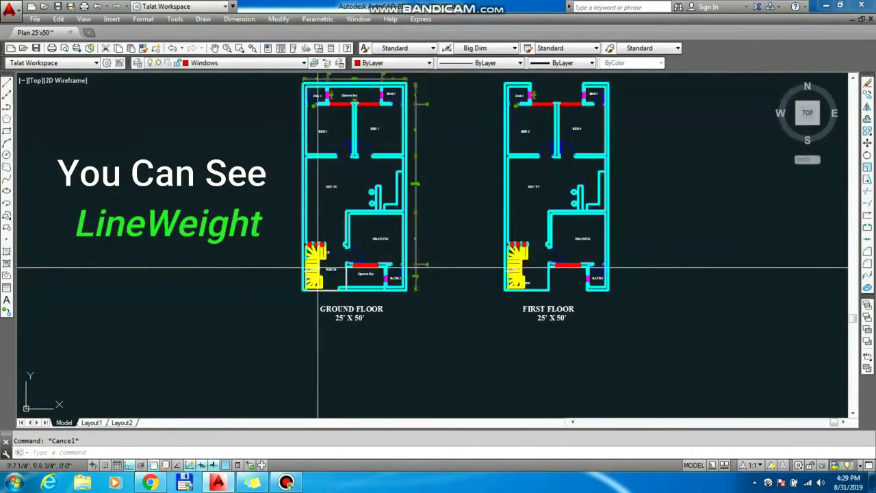
scroll(347, 159, "up", 4)
scroll(389, 205, "down", 5)
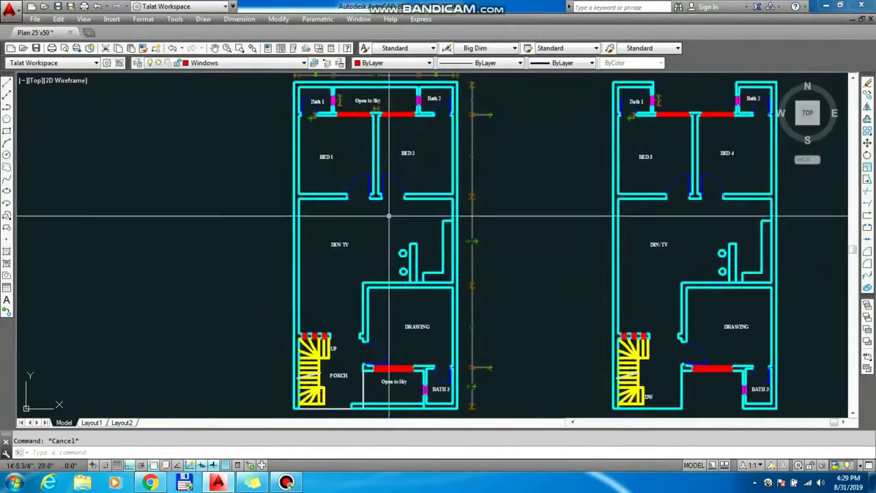
scroll(388, 199, "up", 6)
scroll(389, 199, "up", 2)
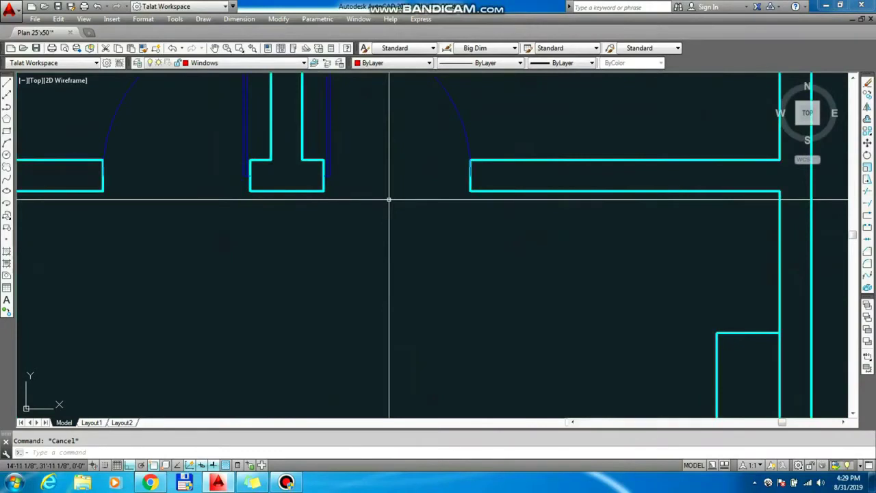
scroll(389, 199, "down", 5)
scroll(350, 203, "up", 6)
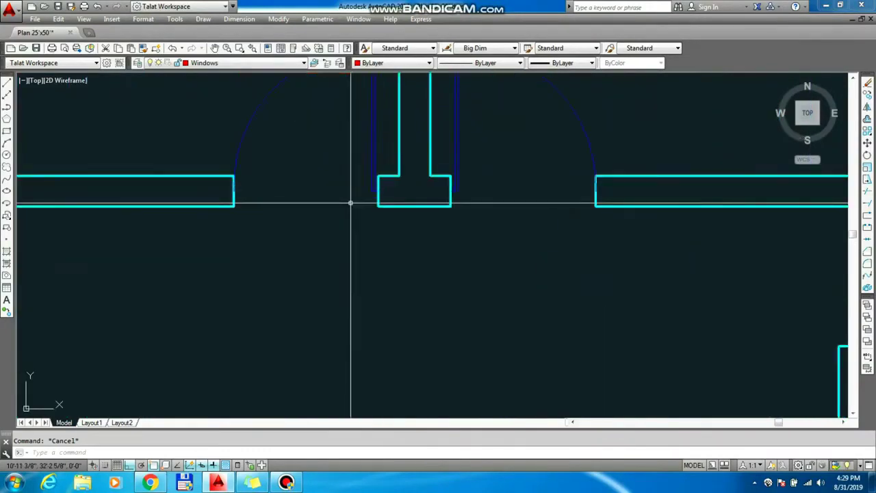
scroll(350, 203, "down", 6)
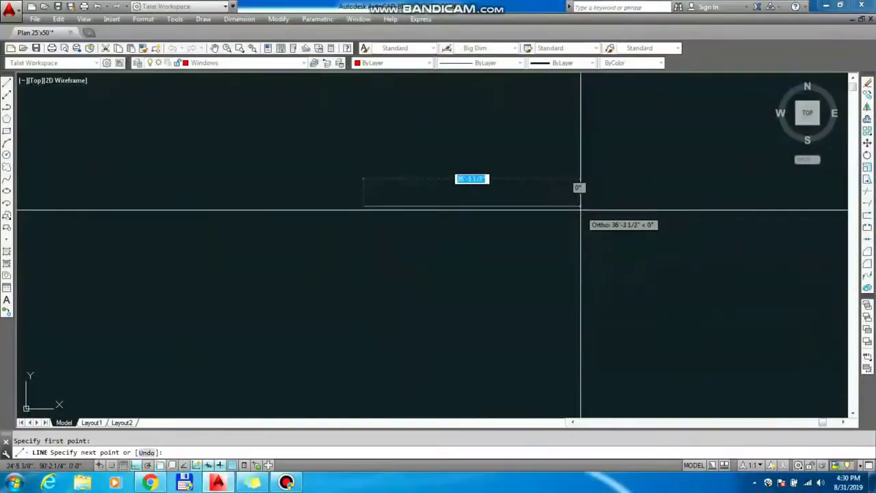
- Draw a horizontal line about 36 feet long in an empty area away from the plans
left_click(581, 210)
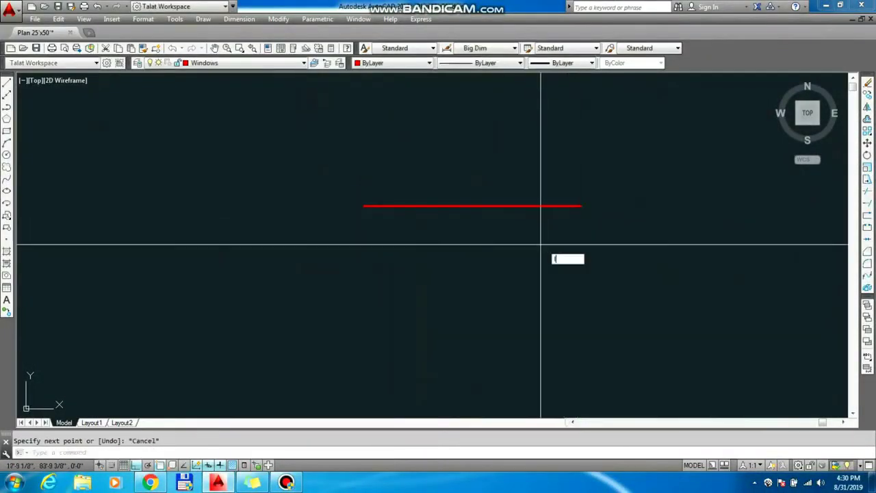
key("Return")
key("Escape")
key("Escape")
- Copy the horizontal line seven times straight down to form a stack of eight parallel lines
type("co")
key("Return")
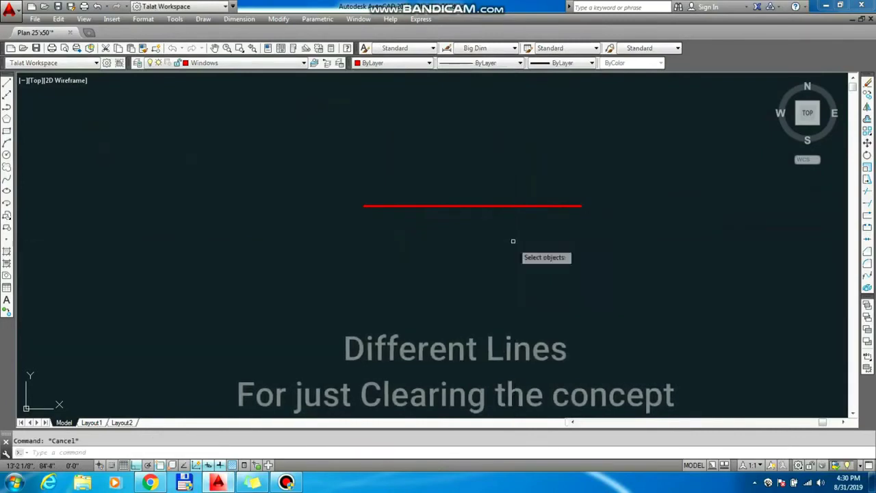
left_click(513, 240)
left_click(459, 178)
key("Return")
left_click(625, 205)
left_click(624, 229)
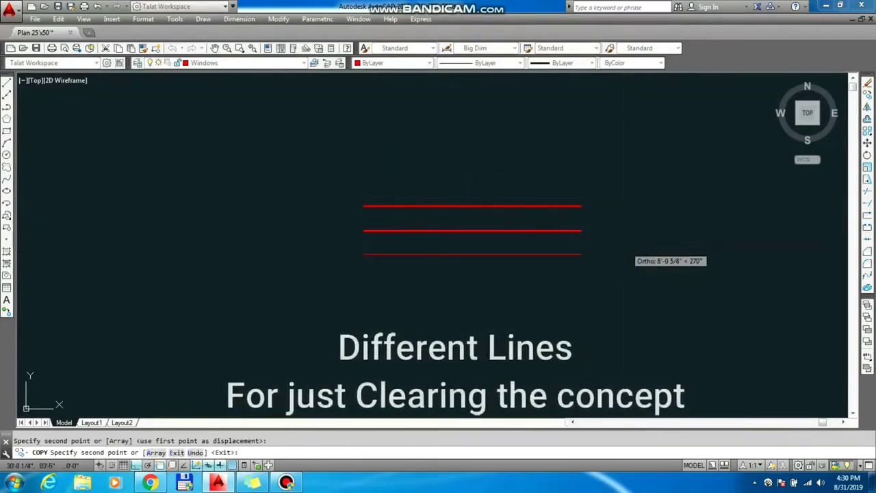
left_click(625, 254)
left_click(626, 268)
left_click(627, 278)
left_click(627, 288)
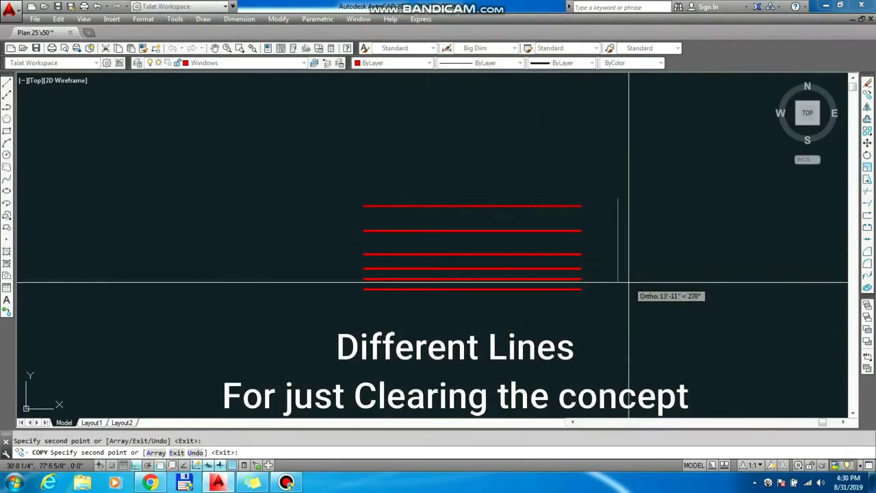
left_click(629, 281)
left_click(630, 296)
key("Escape")
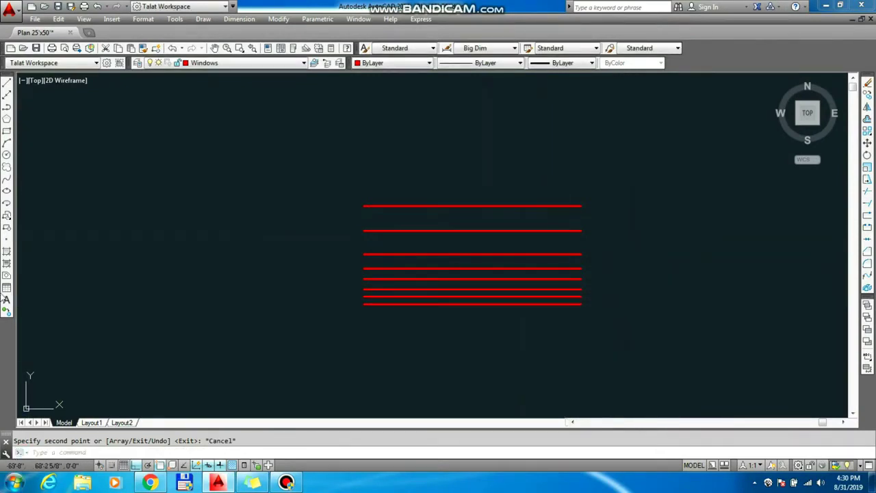
- Assign the second line from the top of the stack to the Doors layer
left_click(450, 231)
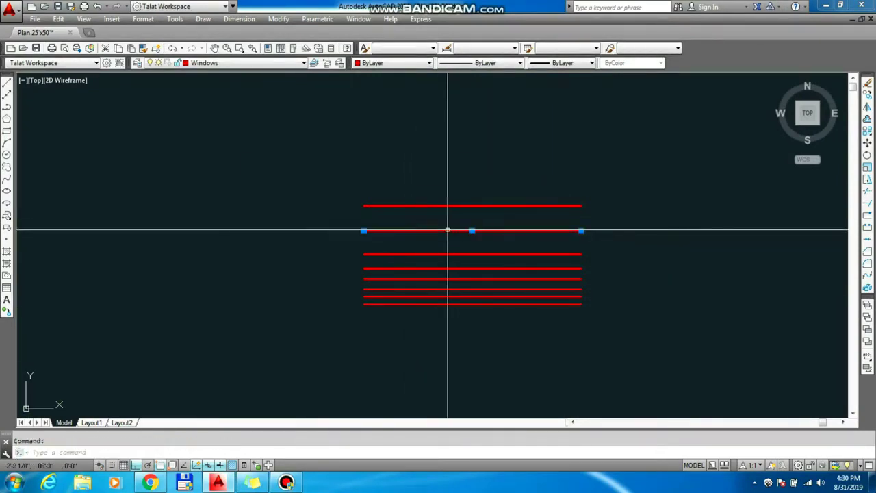
left_click(411, 62)
key("Escape")
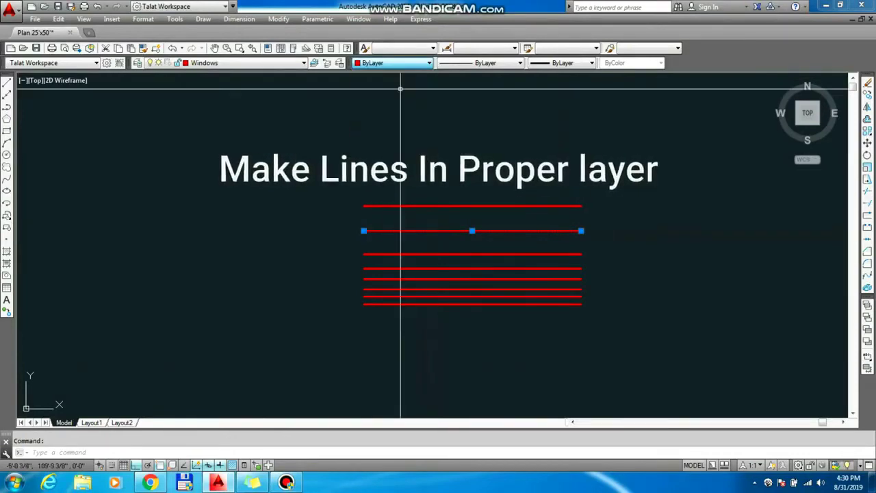
left_click(263, 62)
left_click(249, 96)
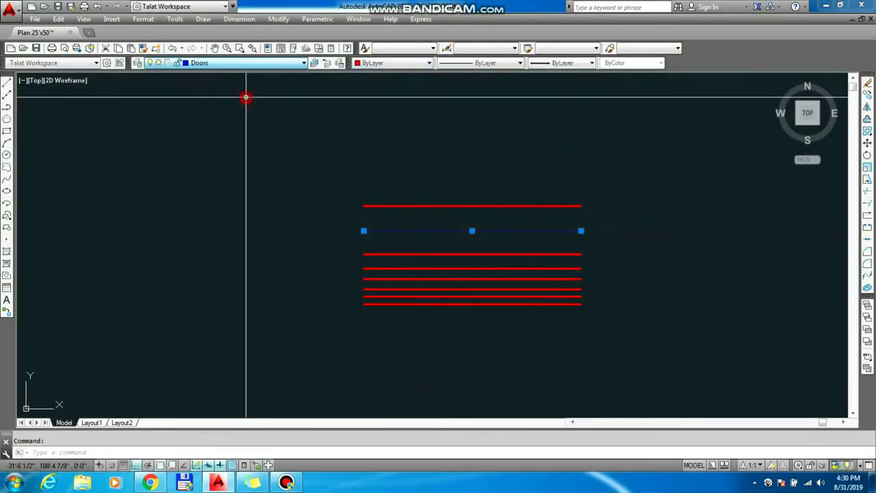
key("Escape")
- Assign the third line from the top of the stack to the Stairs layer
left_click(431, 254)
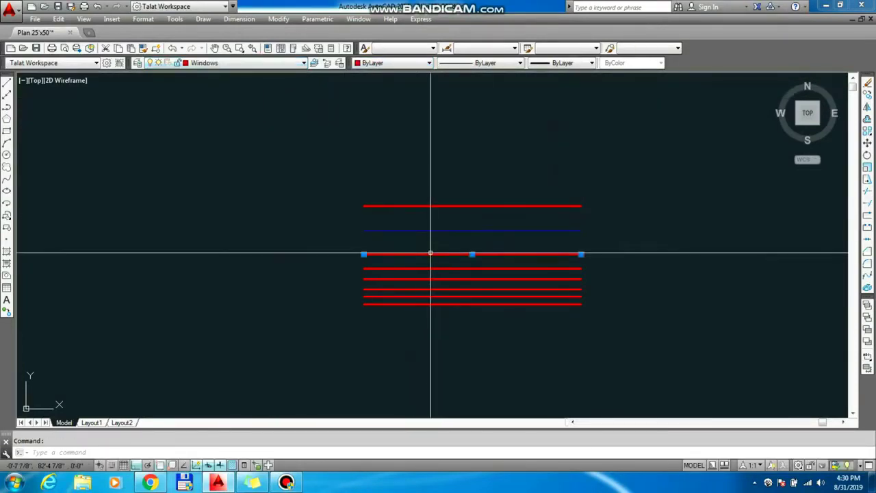
left_click(236, 63)
left_click(229, 110)
key("Escape")
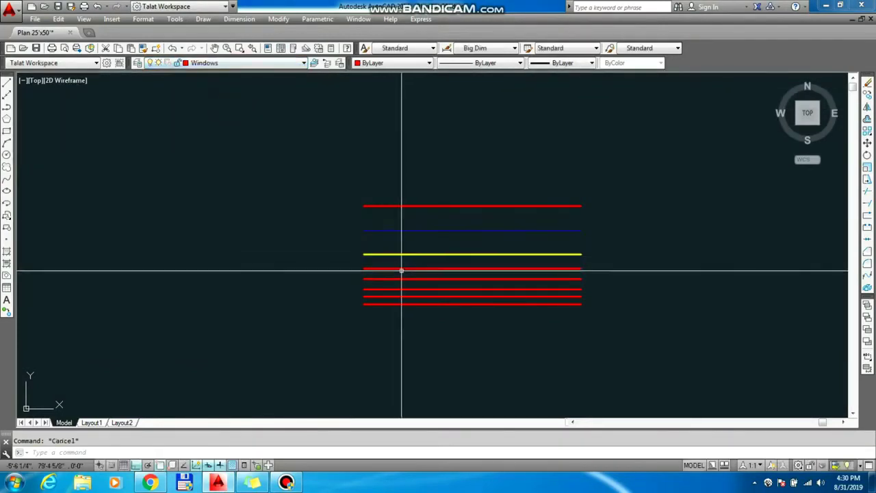
- Assign the fourth line from the top of the stack to the Walls layer
left_click(401, 268)
left_click(227, 63)
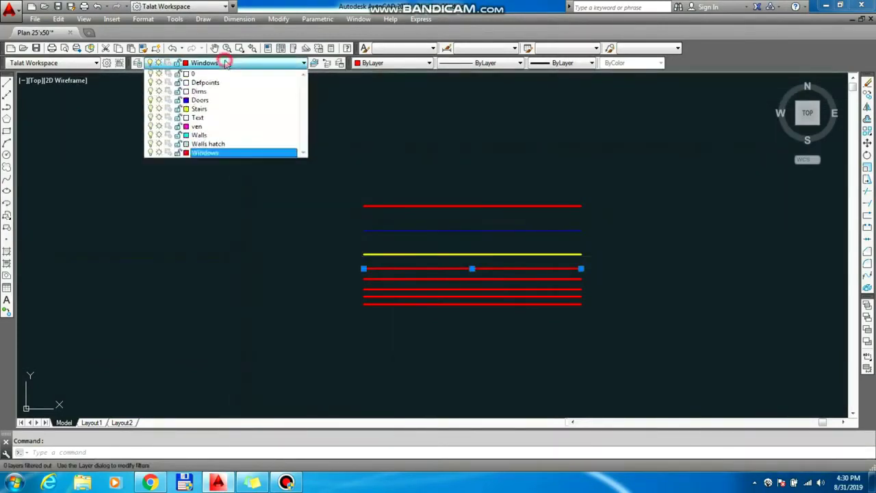
left_click(223, 135)
key("Escape")
- Erase the four lowest red lines of the stack
left_click(495, 330)
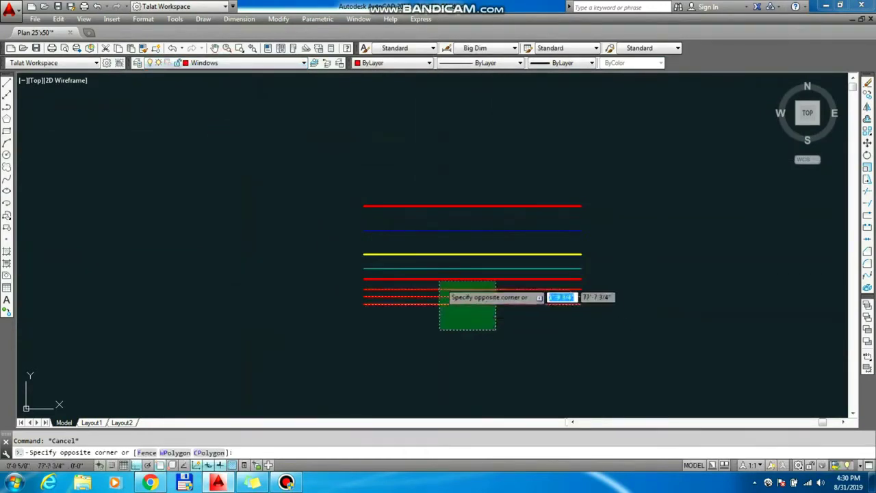
left_click(434, 276)
key("Delete")
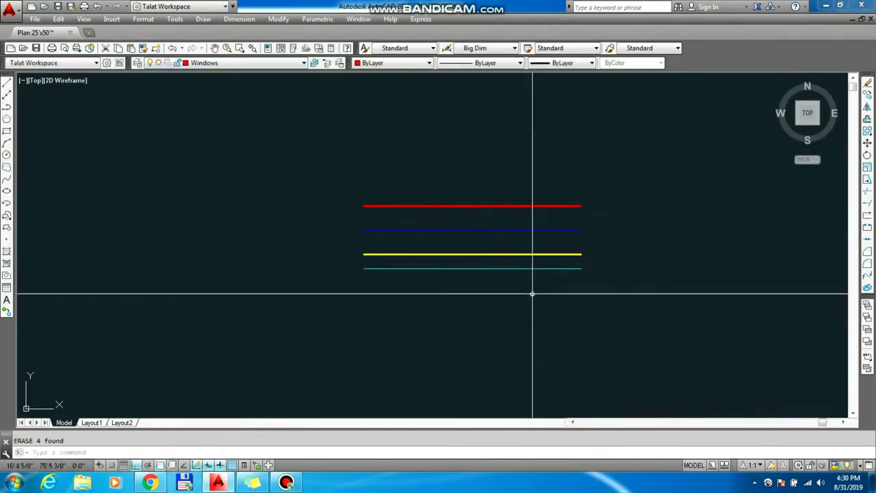
- Move the blue Doors line straight up about 2'-10" so it sits just below the red line
type("m")
key("Return")
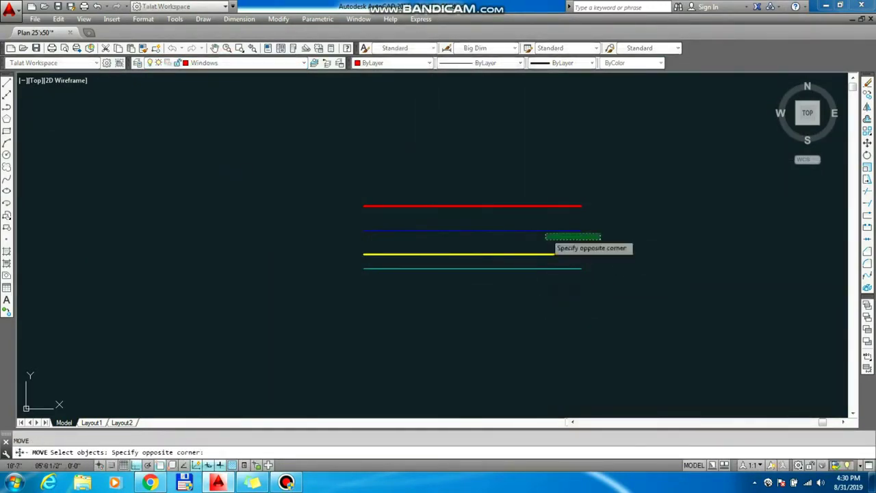
key("Return")
left_click(611, 241)
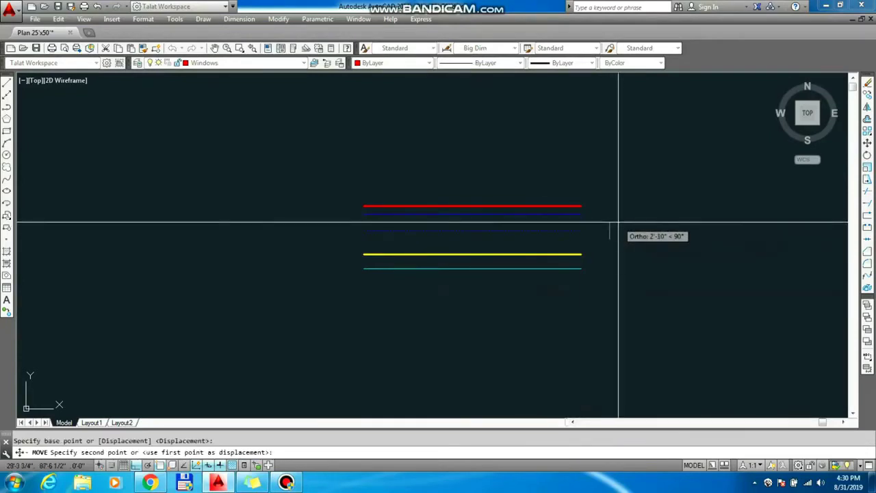
left_click(618, 222)
- Move the yellow Stairs line straight up to just below the blue line
key("Return")
left_click(594, 258)
left_click(561, 251)
key("Return")
left_click(622, 237)
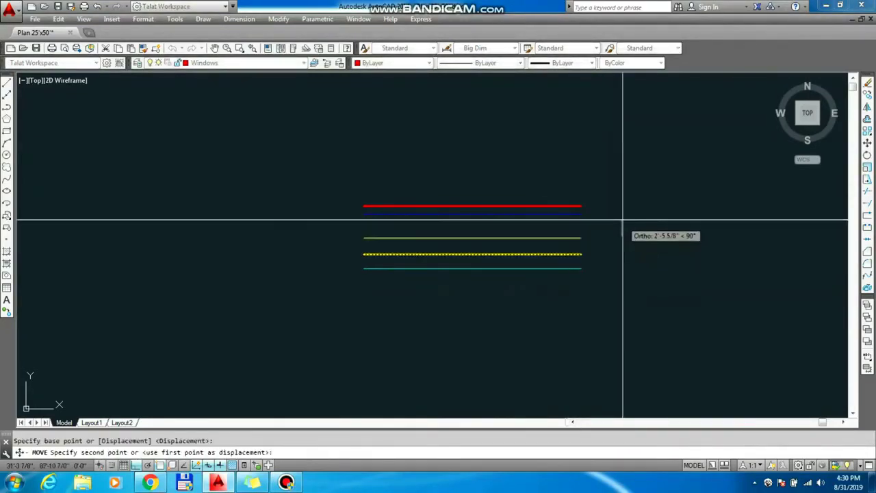
left_click(622, 203)
- Move the cyan Walls line straight up about 6 feet to just below the yellow line
key("Return")
left_click(609, 268)
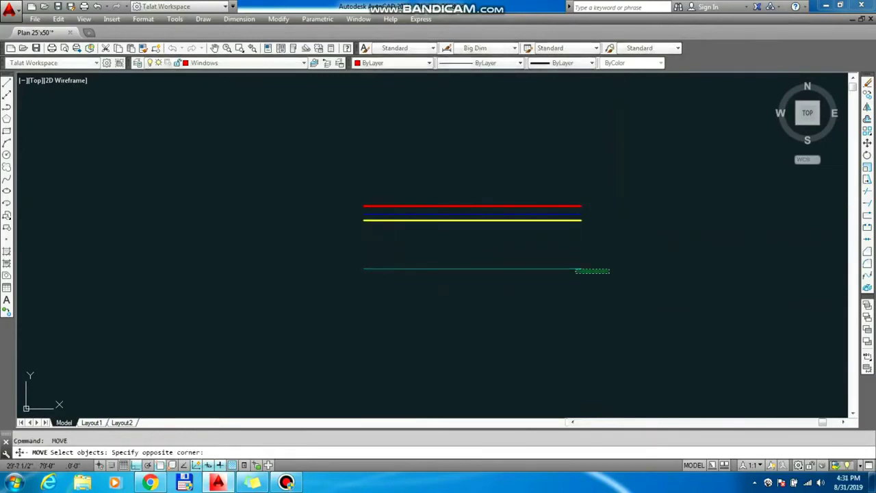
left_click(574, 272)
key("Return")
left_click(619, 246)
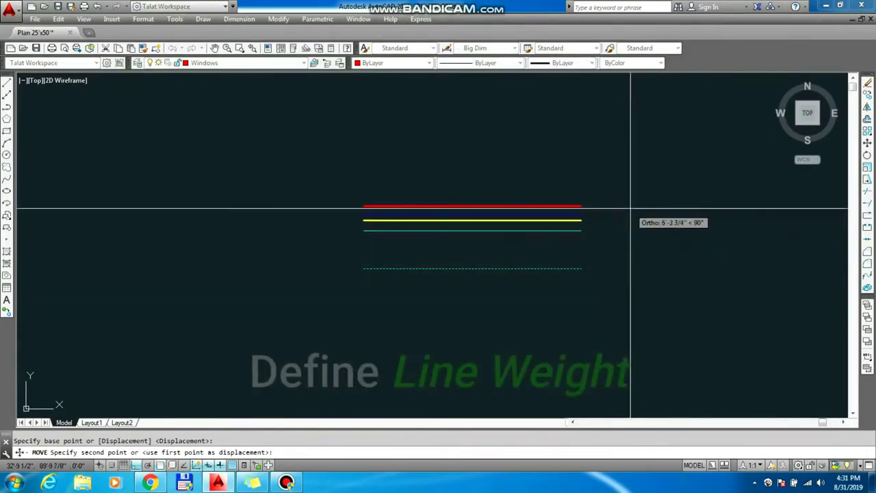
left_click(629, 206)
key("Escape")
- Set the Windows layer's lineweight to 0.30 mm in the layer properties
type("la")
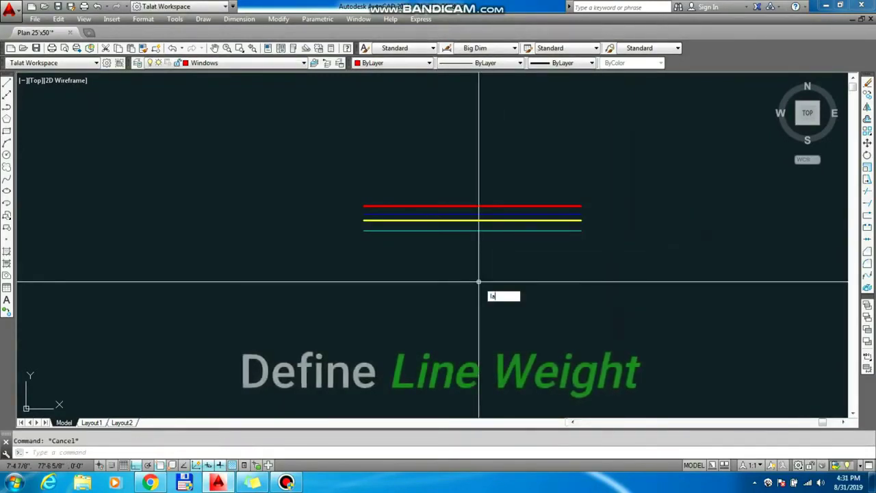
key("Return")
left_click(482, 239)
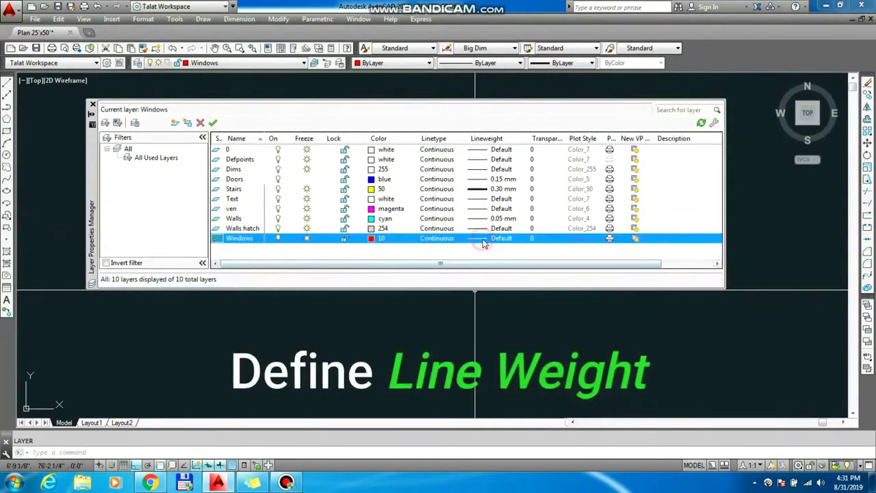
left_click(483, 239)
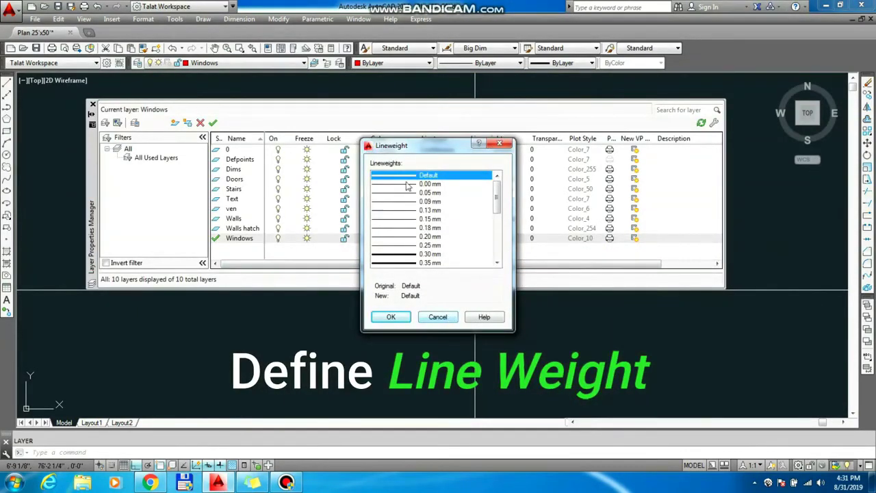
left_click(391, 316)
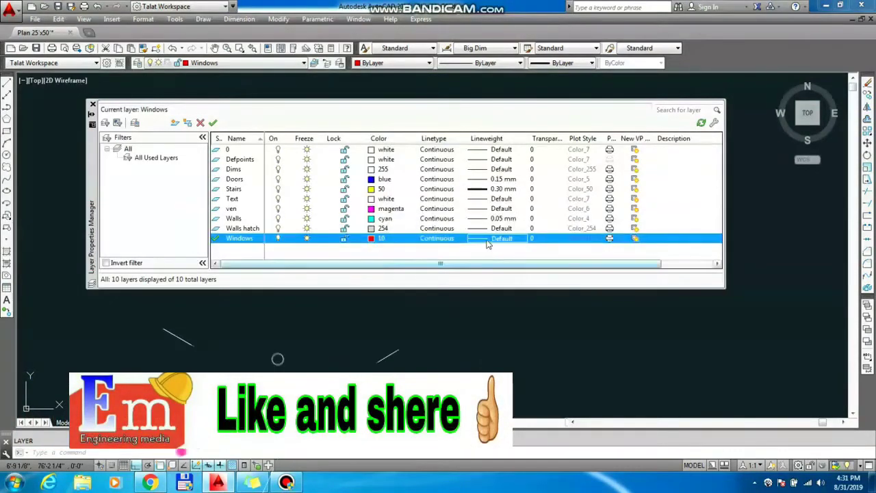
left_click(487, 239)
left_click(405, 254)
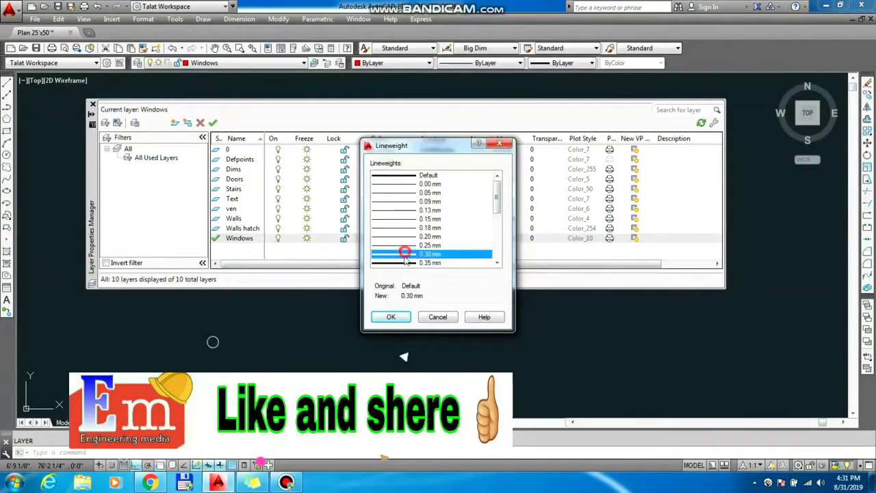
left_click(401, 314)
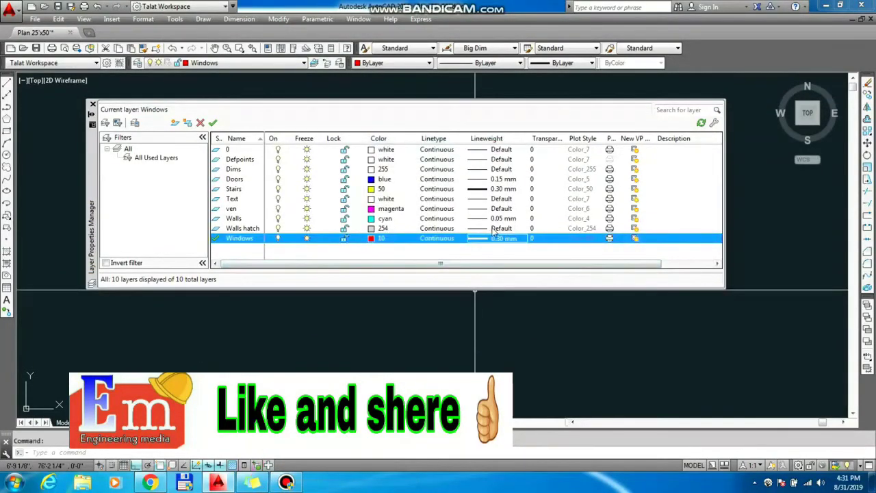
- Check the lineweights assigned to the Walls and Stairs layers without changing them
left_click(493, 218)
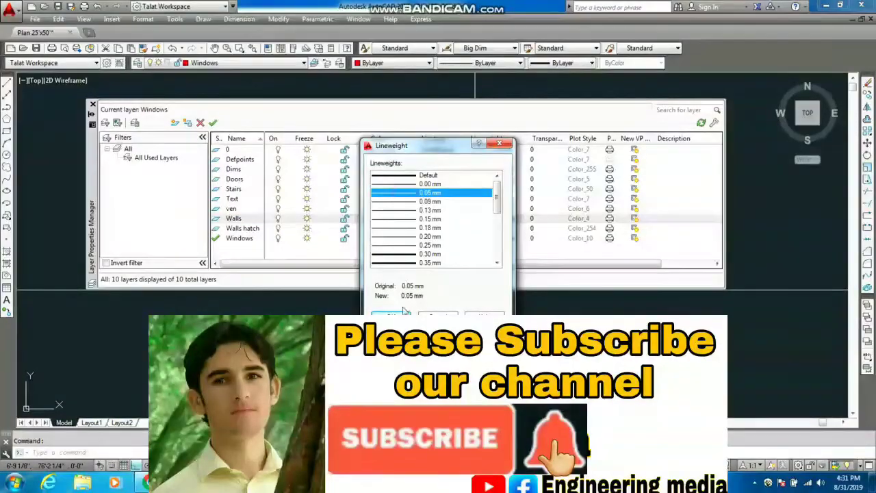
left_click(405, 313)
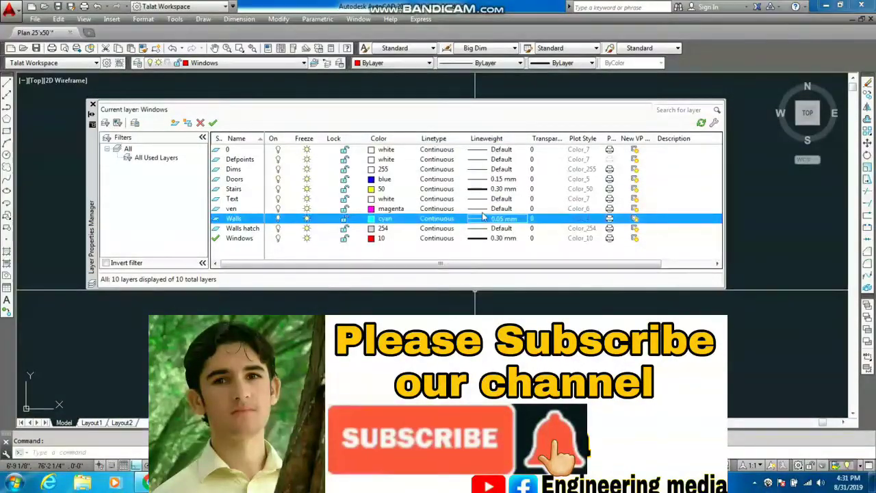
left_click(482, 188)
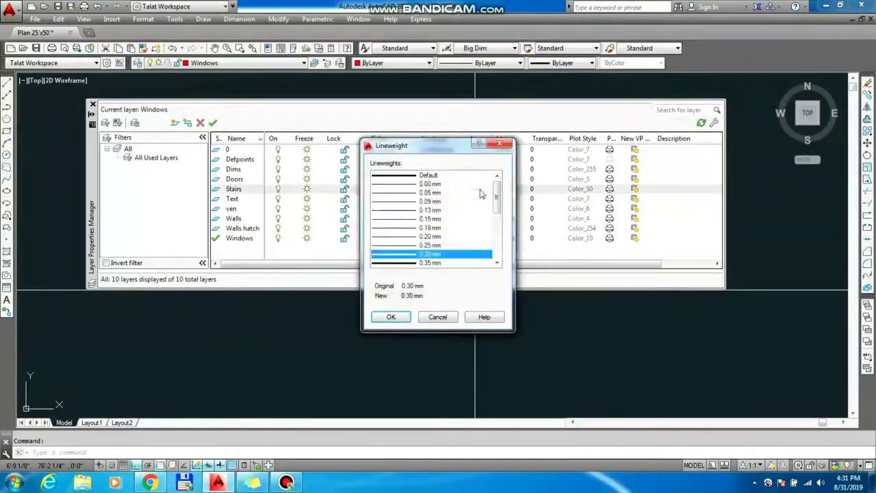
left_click(447, 317)
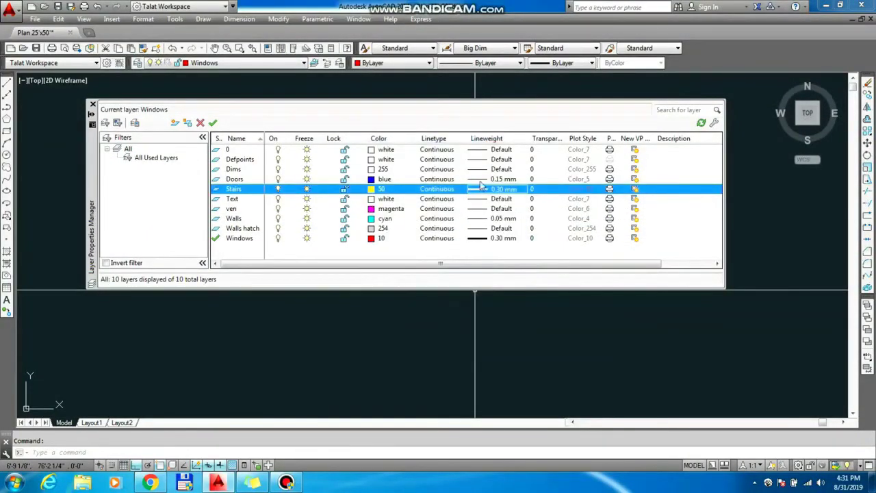
- Set the Doors layer's lineweight to 0.05 mm
left_click(482, 179)
left_click(400, 185)
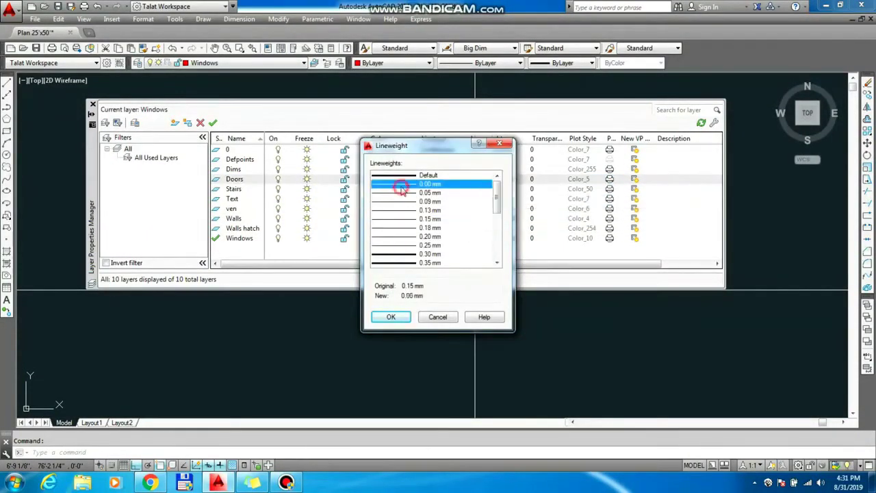
left_click(403, 194)
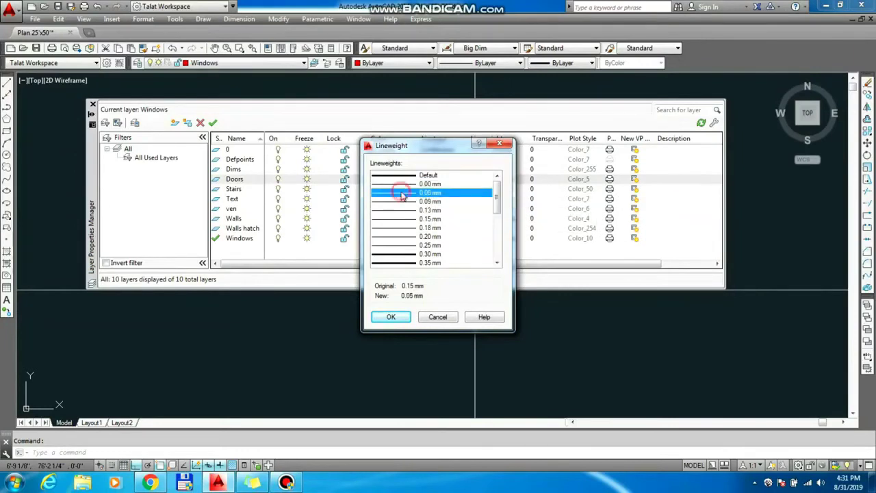
left_click(406, 318)
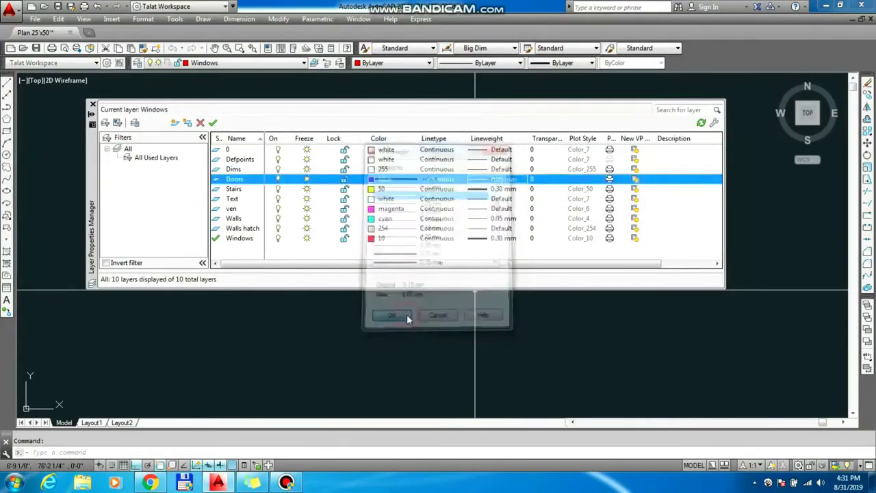
- Set the Doors layer's lineweight to 2.00 mm and close the layer properties
left_click(480, 180)
scroll(497, 205, "down", 5)
left_click(405, 254)
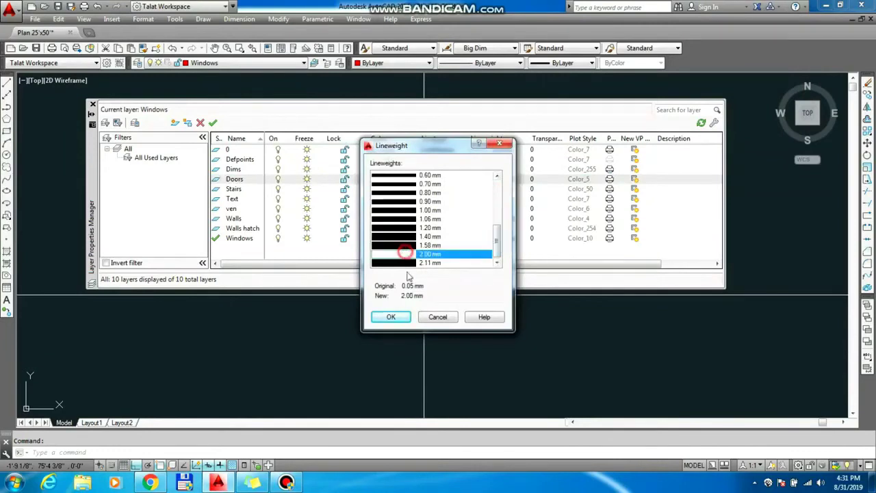
left_click(393, 320)
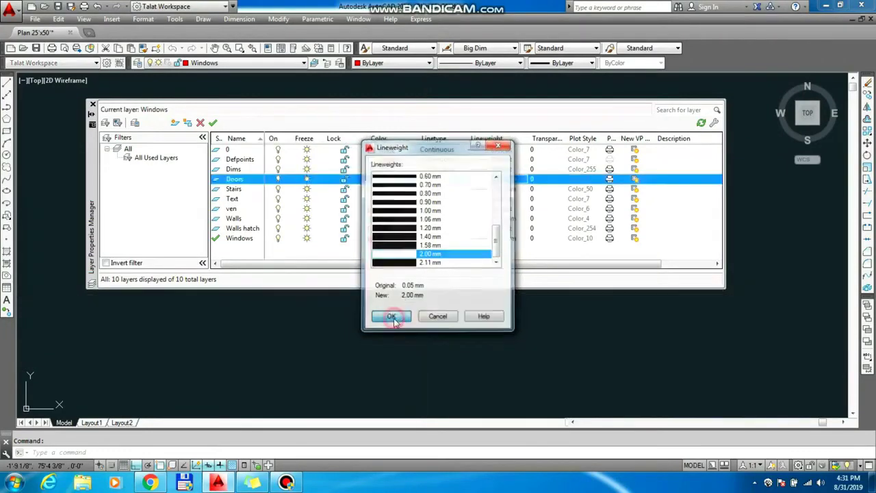
left_click(93, 104)
left_click(92, 104)
key("Escape")
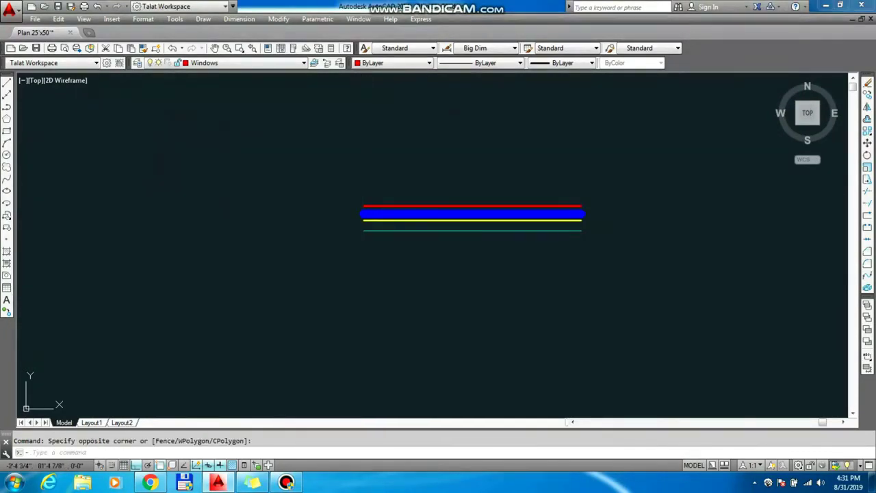
- Compare the displayed thicknesses of the red, blue, yellow and cyan sample lines up close
scroll(418, 249, "up", 2)
scroll(160, 288, "down", 2)
scroll(577, 207, "up", 2)
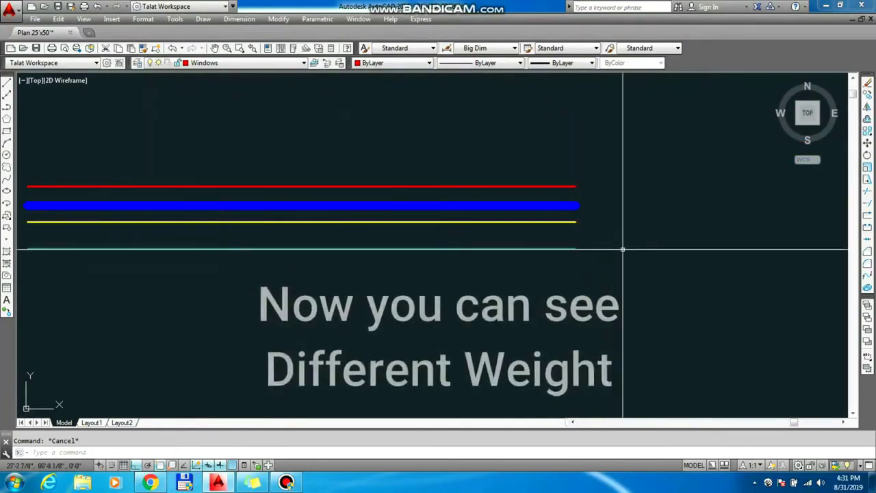
scroll(563, 215, "up", 3)
scroll(494, 235, "down", 2)
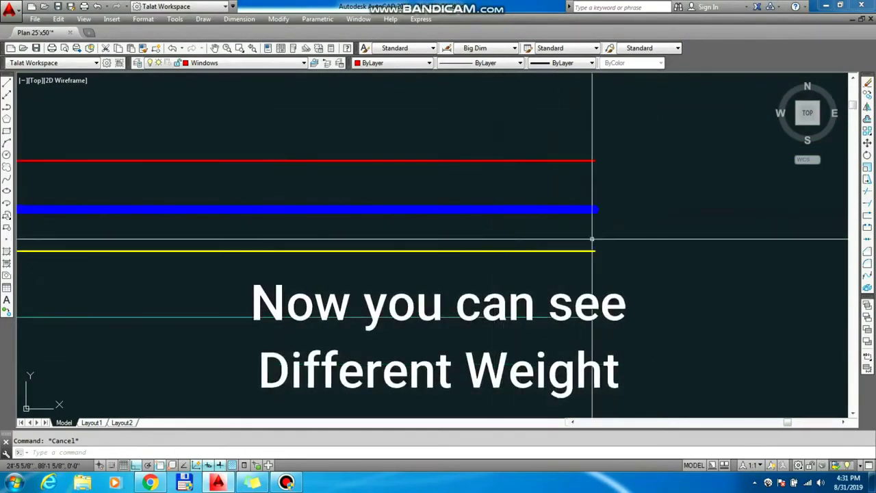
scroll(659, 222, "up", 2)
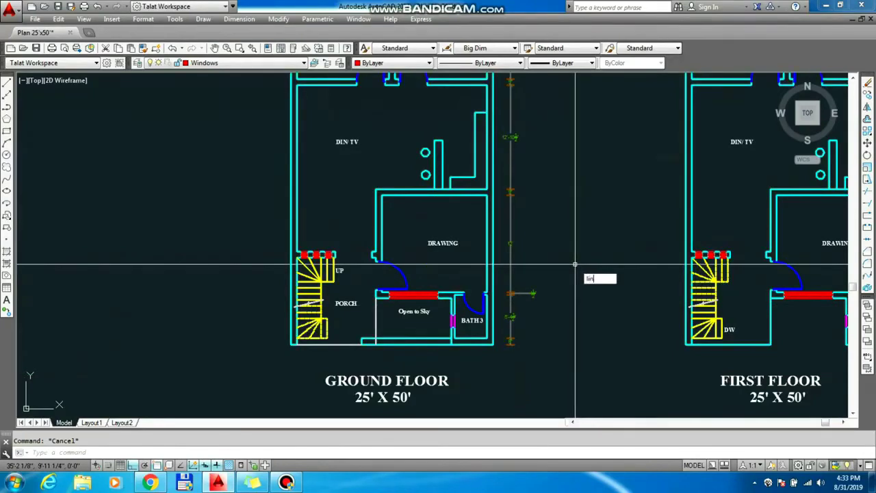
- Turn off Display Lineweight in the lineweight settings and view both floor plans with thin lines
type("eweight")
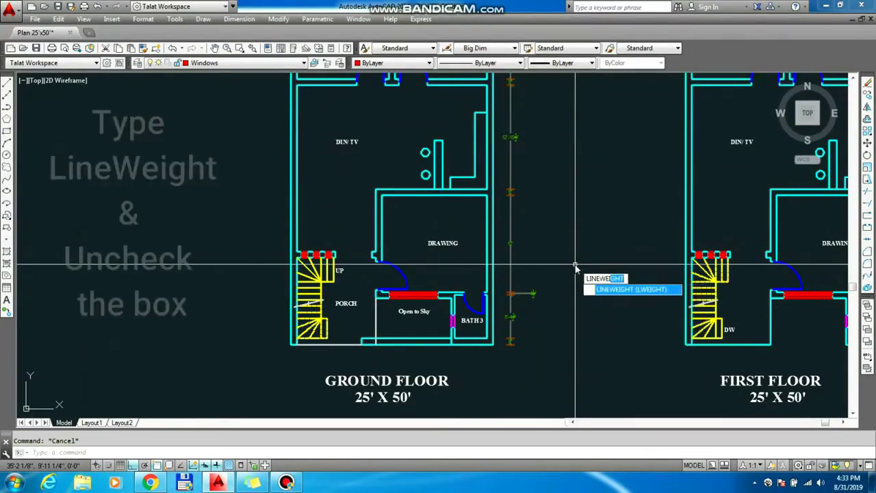
key("Return")
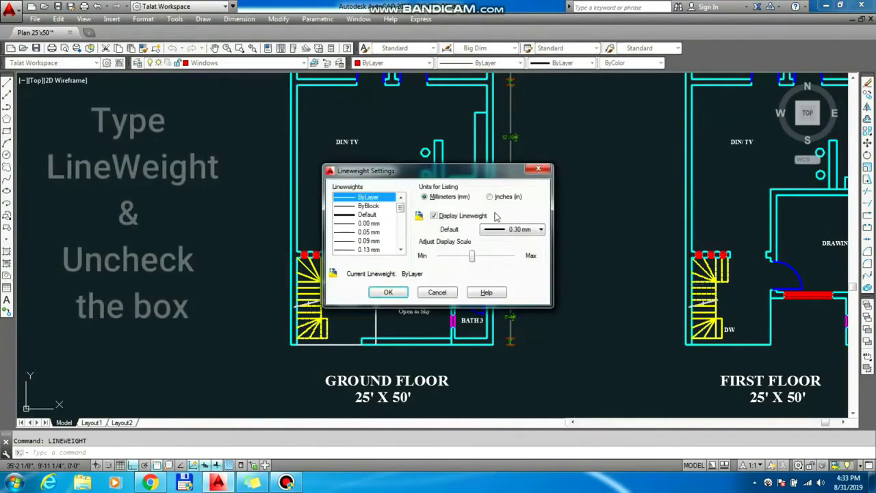
left_click(441, 218)
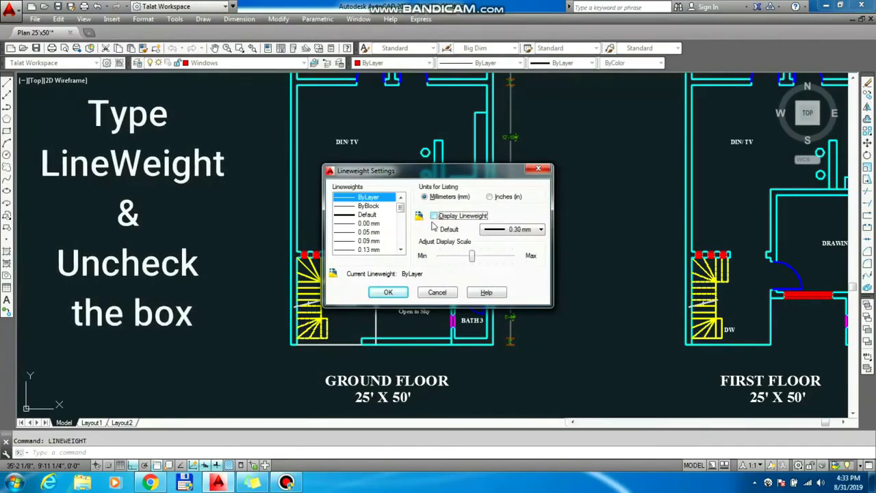
left_click(387, 292)
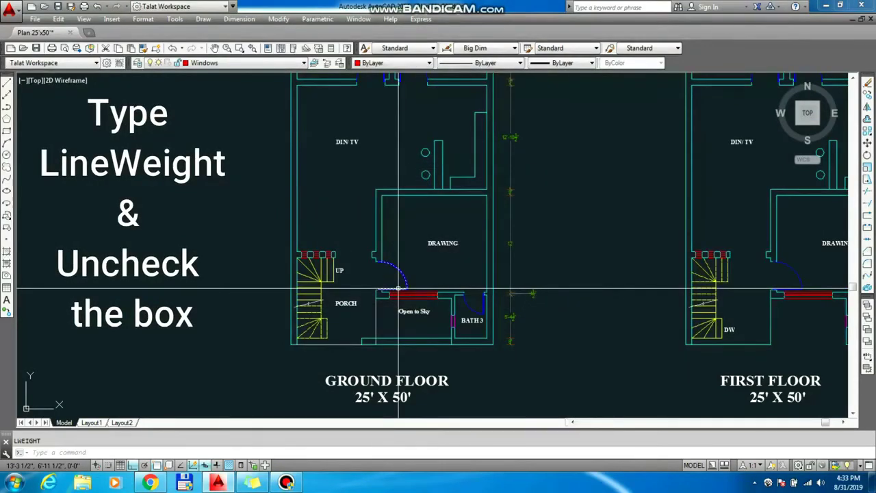
scroll(498, 280, "down", 3)
key("Escape")
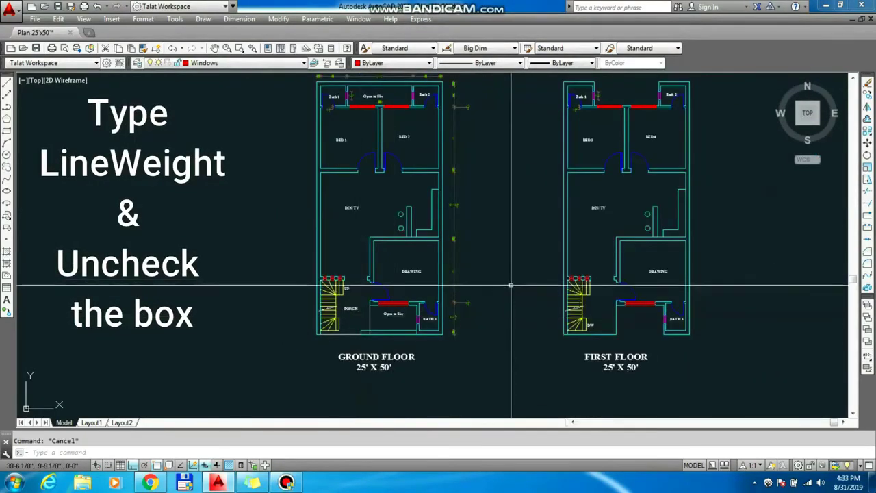
scroll(508, 310, "down", 2)
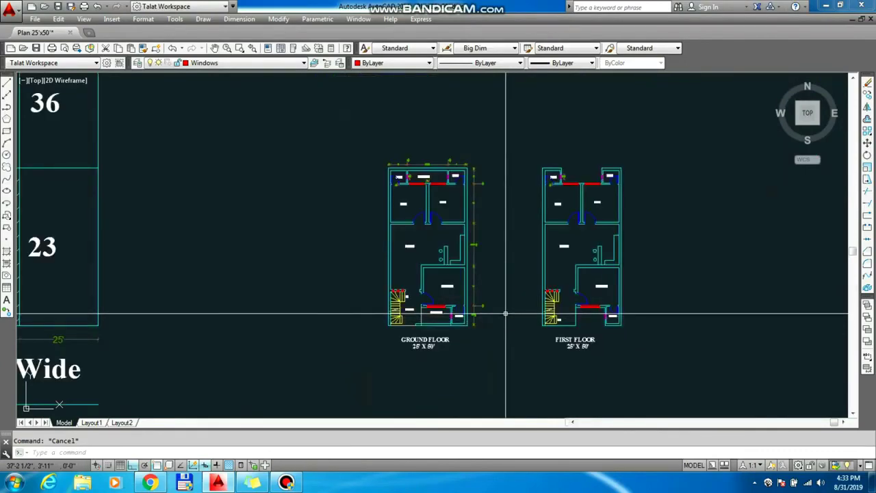